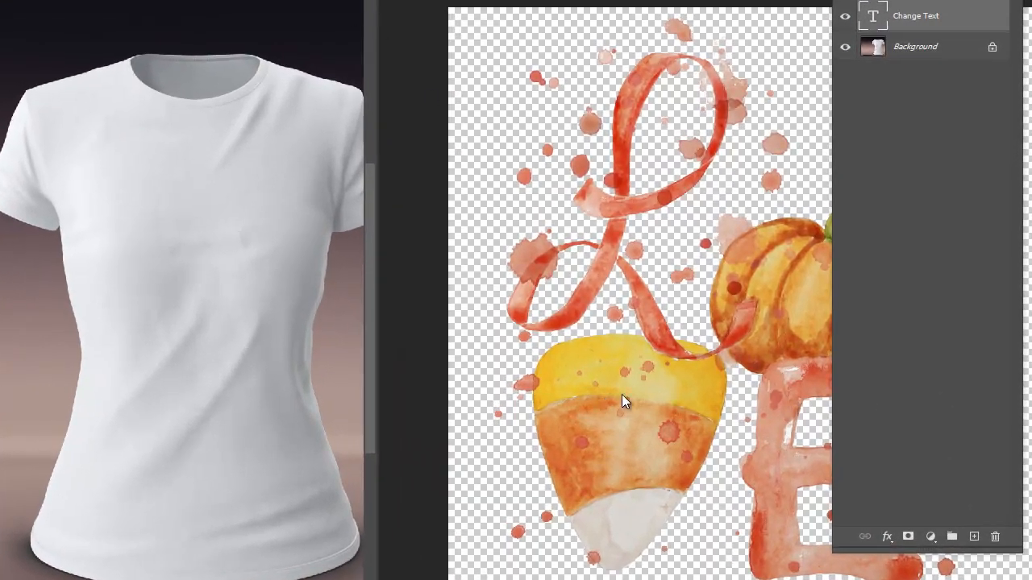
- Copy the pumpkin LOVE artwork into the female T-shirt mockup document, accepting the bit-depth difference
{"action": "left_click", "coordinate": [639, 389]}
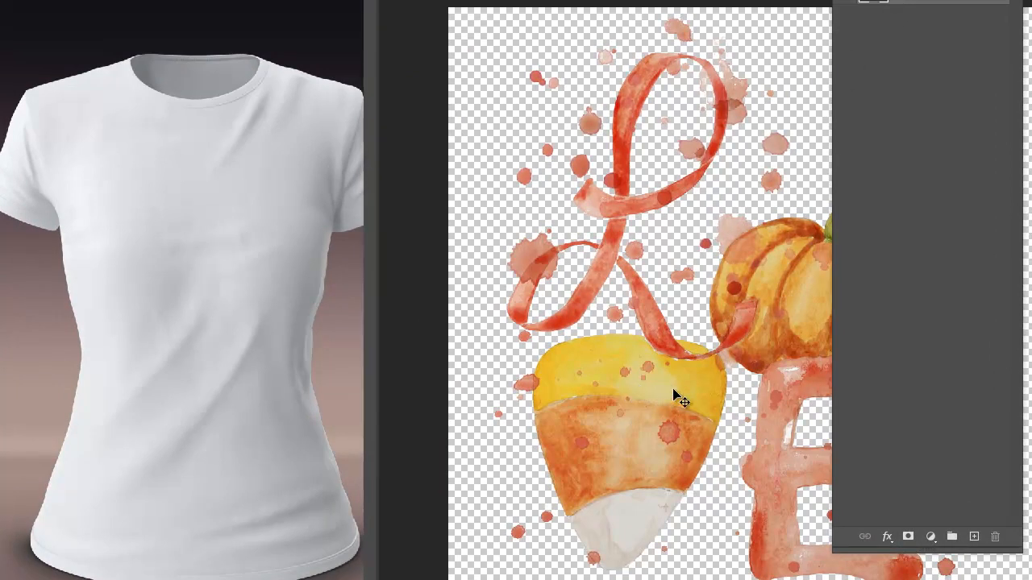
{"action": "left_click_drag", "start_coordinate": [680, 379], "coordinate": [192, 244]}
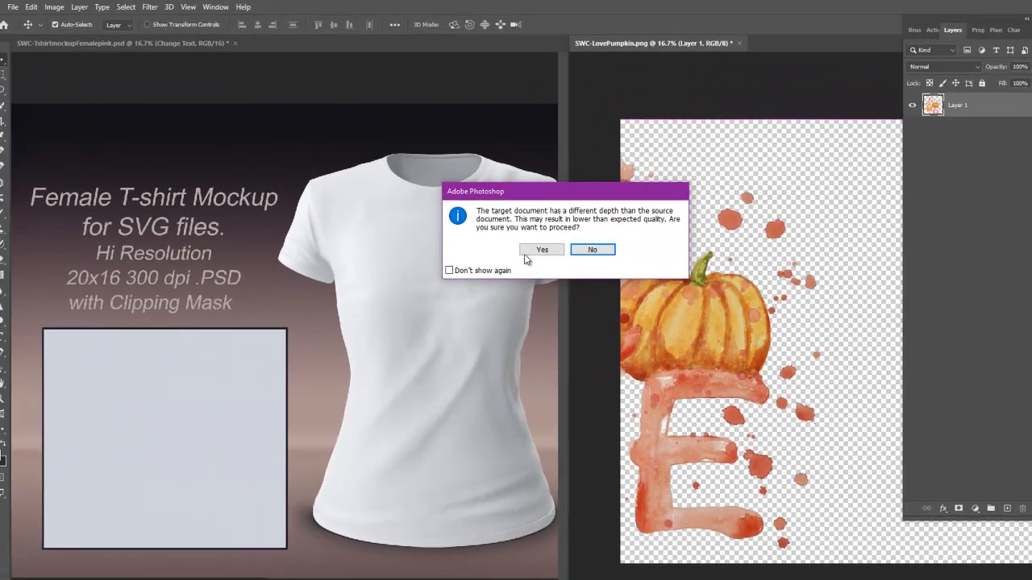
{"action": "left_click", "coordinate": [347, 192]}
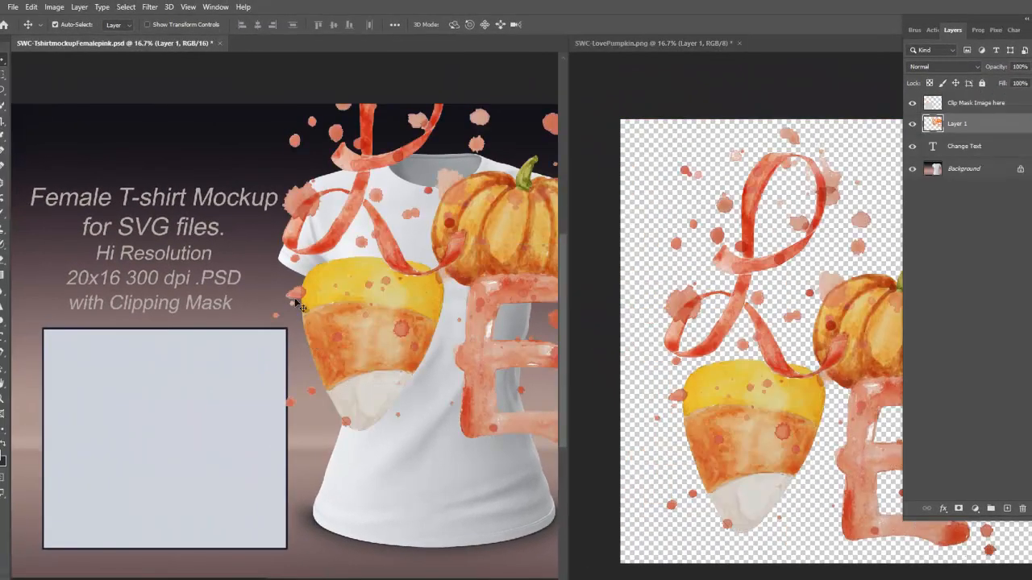
- Scale the artwork down proportionally with Free Transform, place it centred on the shirt's chest and apply the transform
{"action": "left_click", "coordinate": [31, 7]}
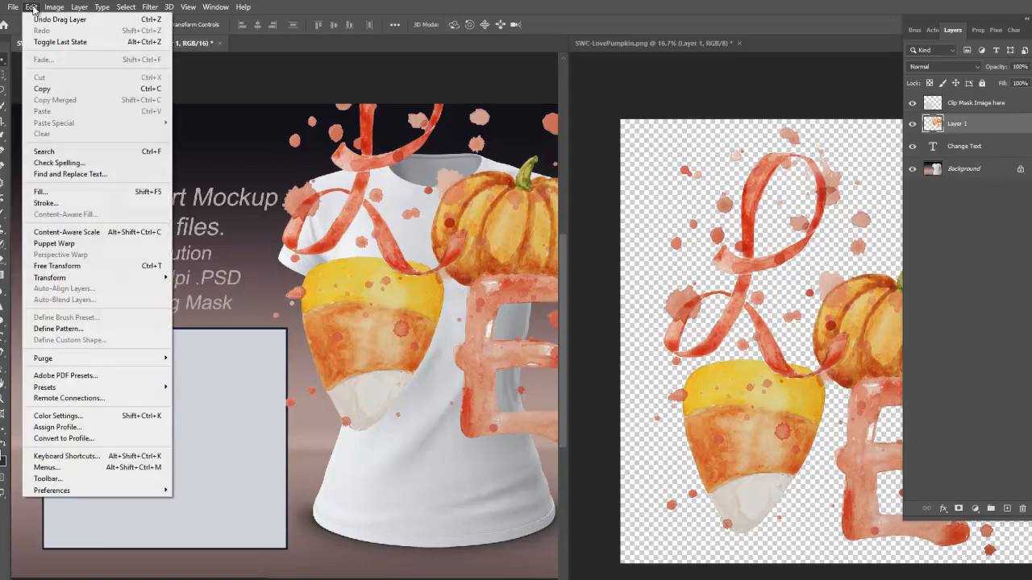
{"action": "left_click", "coordinate": [55, 266]}
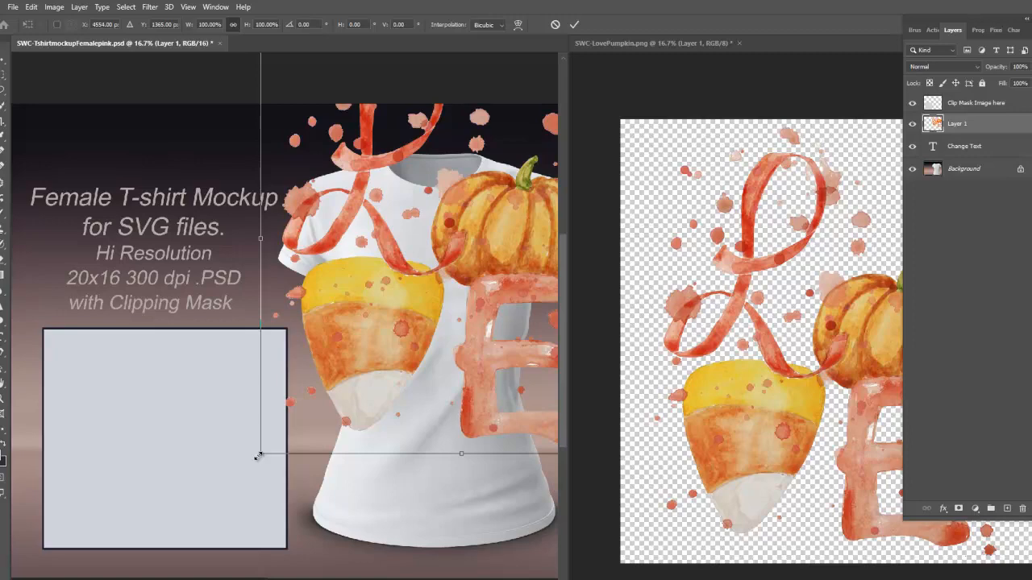
{"action": "left_click_drag", "start_coordinate": [261, 455], "coordinate": [469, 244]}
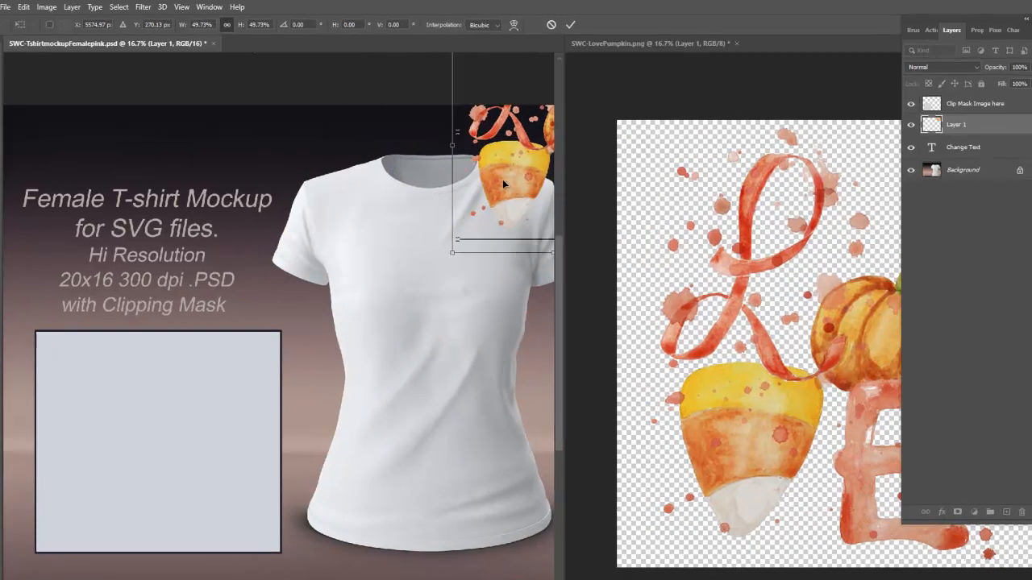
{"action": "left_click_drag", "start_coordinate": [506, 176], "coordinate": [394, 318]}
{"action": "left_click_drag", "start_coordinate": [84, 245], "coordinate": [131, 298]}
{"action": "left_click_drag", "start_coordinate": [259, 409], "coordinate": [222, 385]}
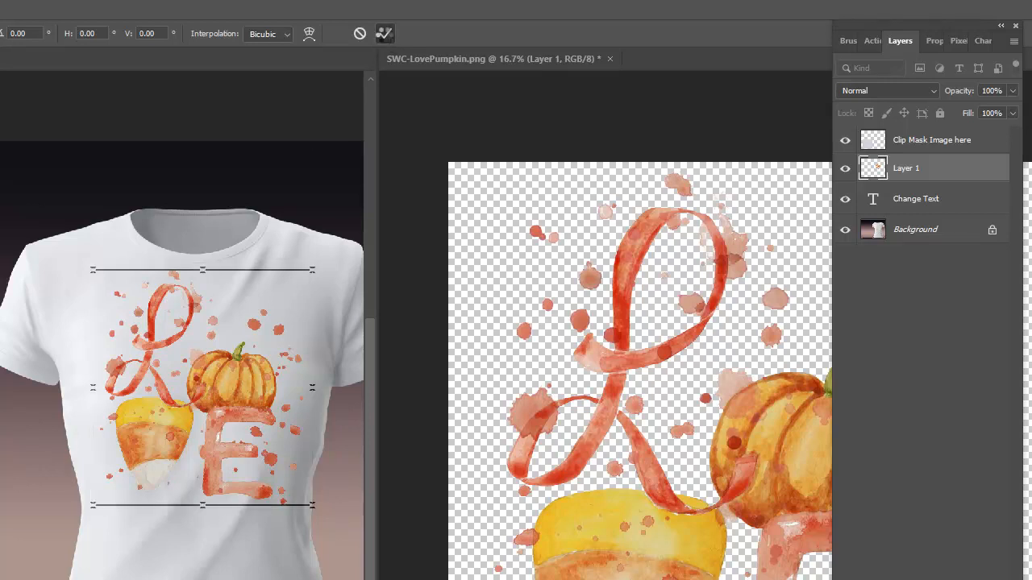
{"action": "left_click", "coordinate": [385, 35]}
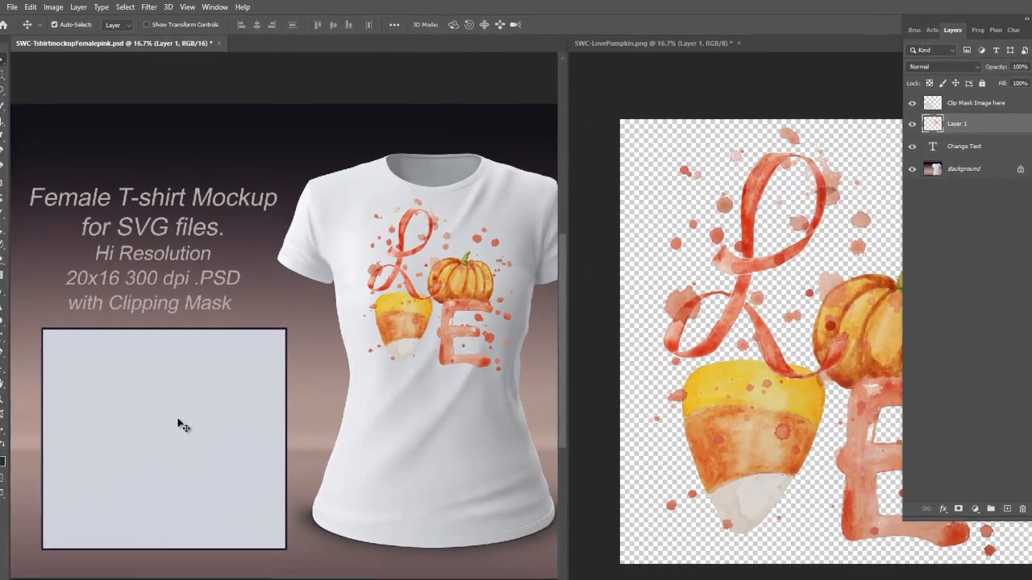
- Copy the pumpkin LOVE artwork into the mockup again, directly above the Clip Mask Image here layer, accepting the bit-depth difference
{"action": "left_click", "coordinate": [172, 403]}
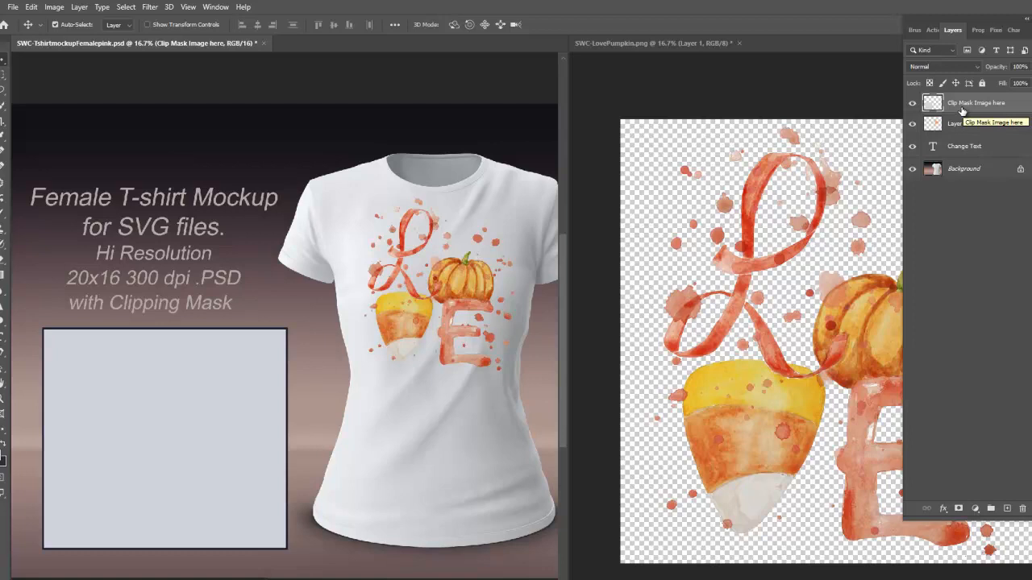
{"action": "left_click", "coordinate": [787, 401]}
{"action": "left_click_drag", "start_coordinate": [748, 403], "coordinate": [151, 415]}
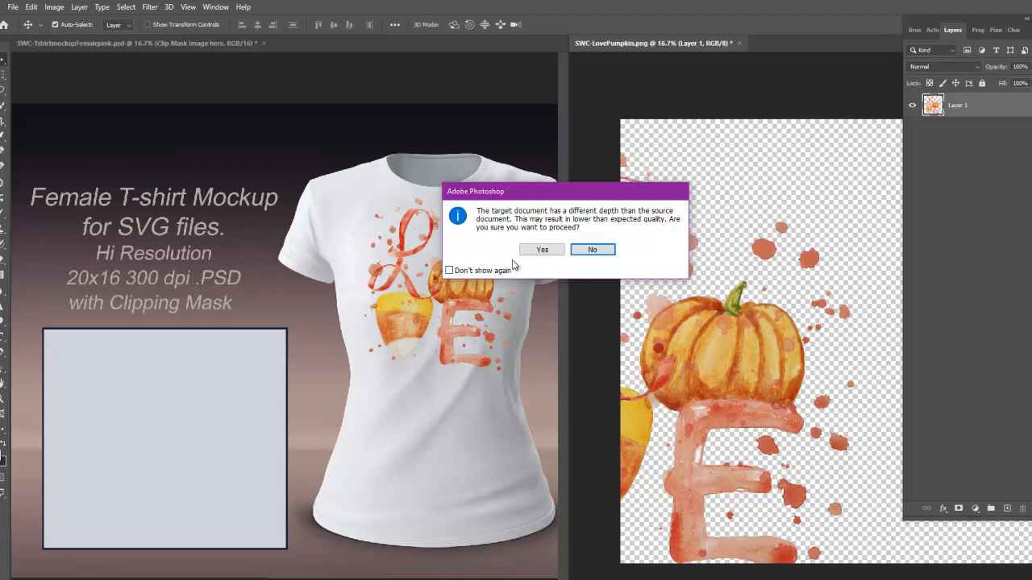
{"action": "left_click", "coordinate": [542, 249]}
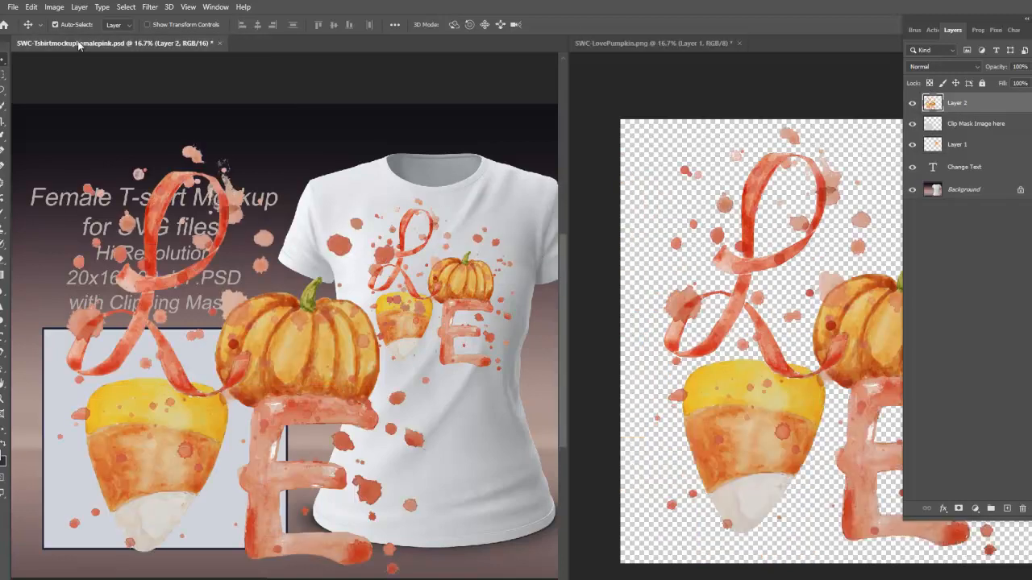
- Scale the second artwork copy down with Free Transform and position it inside the pale square below the mockup text
{"action": "left_click", "coordinate": [32, 6]}
{"action": "left_click", "coordinate": [68, 267]}
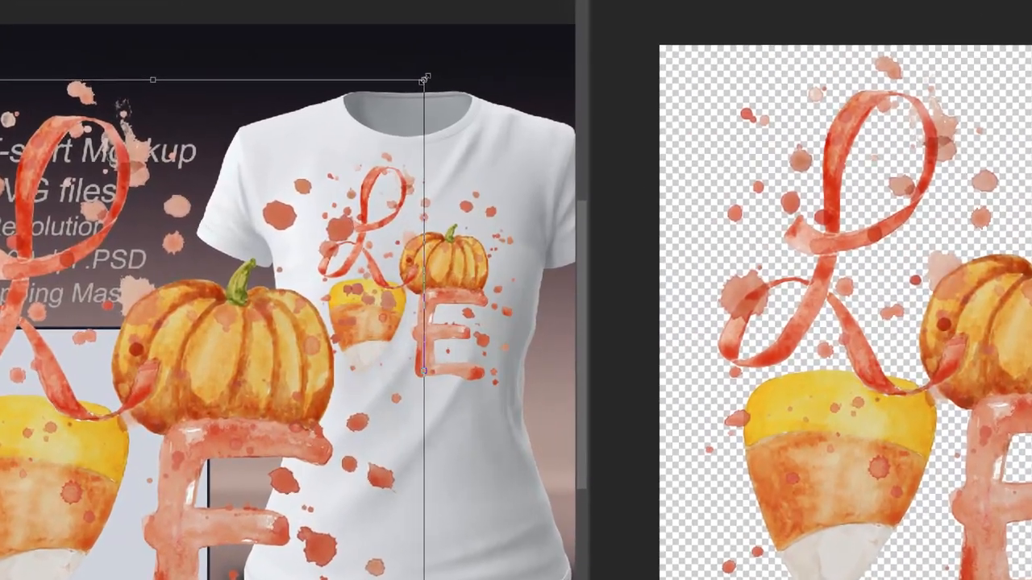
{"action": "left_click_drag", "start_coordinate": [446, 145], "coordinate": [406, 185]}
{"action": "left_click_drag", "start_coordinate": [369, 131], "coordinate": [312, 197]}
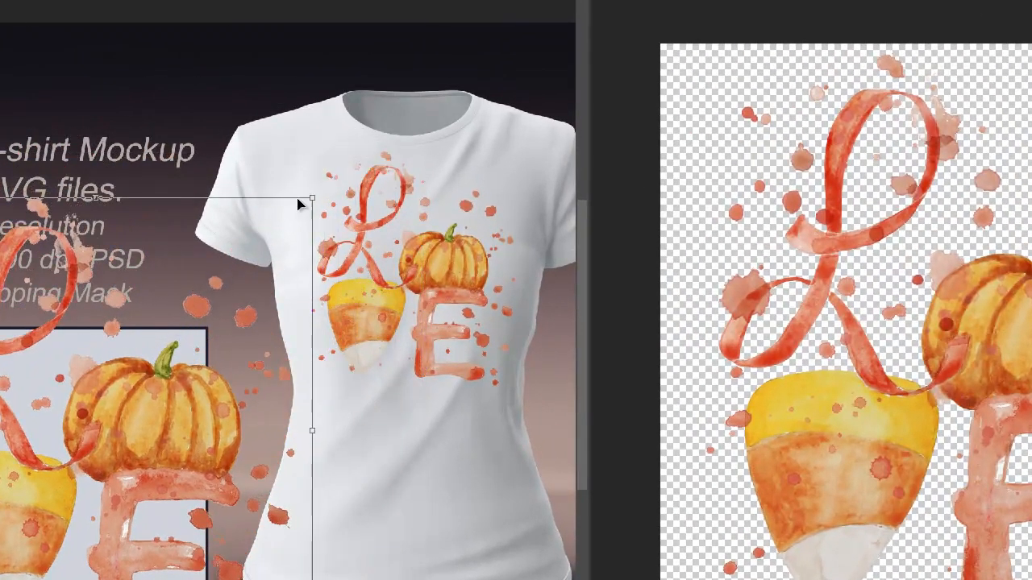
{"action": "left_click_drag", "start_coordinate": [117, 391], "coordinate": [118, 397]}
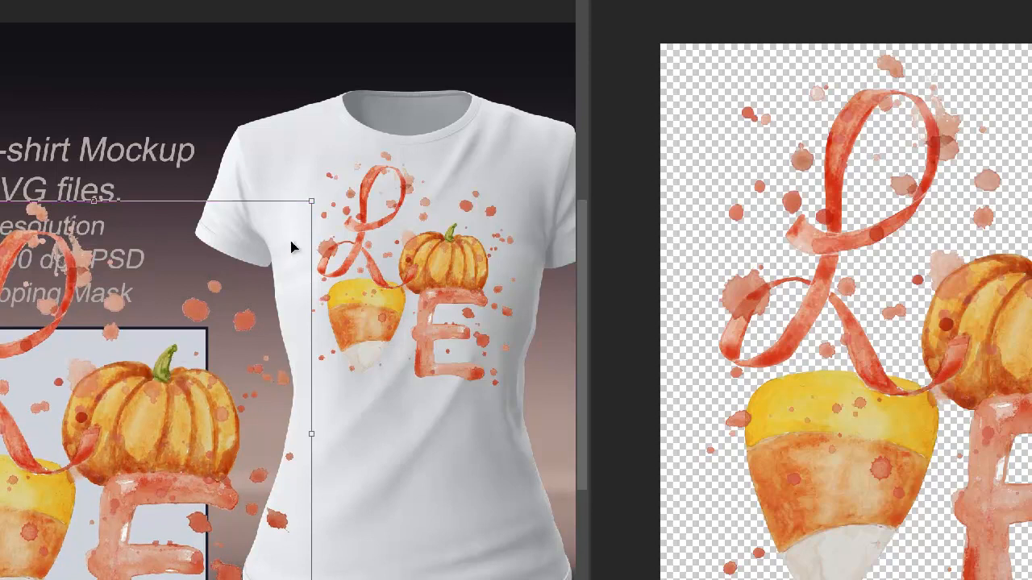
{"action": "left_click_drag", "start_coordinate": [316, 203], "coordinate": [131, 407]}
{"action": "left_click_drag", "start_coordinate": [57, 516], "coordinate": [92, 456]}
{"action": "left_click_drag", "start_coordinate": [164, 346], "coordinate": [182, 326]}
{"action": "left_click_drag", "start_coordinate": [106, 400], "coordinate": [96, 415]}
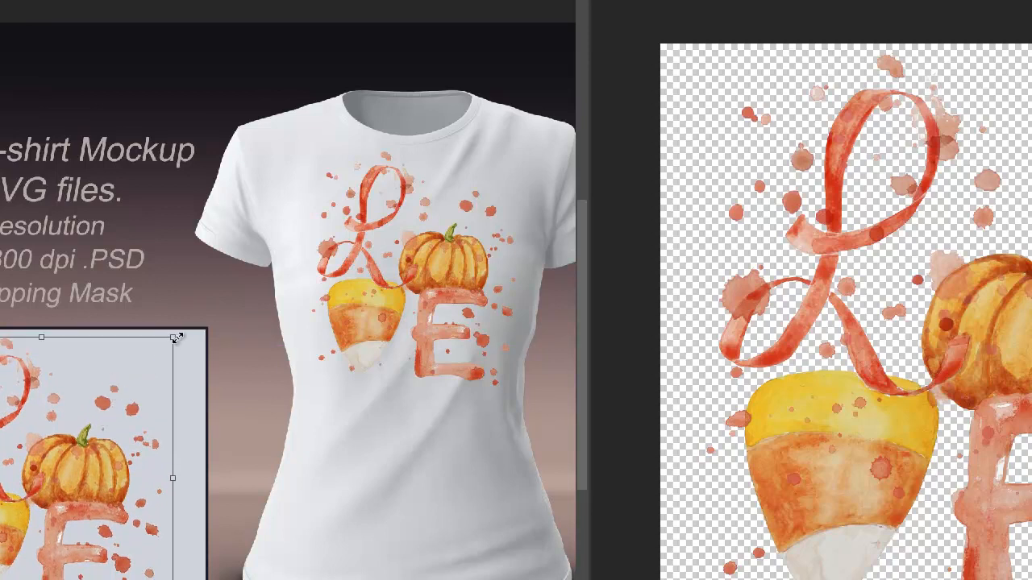
- Enlarge the second artwork copy until it overflows the pale square, place its candy corn over the square and apply the transform
{"action": "left_click_drag", "start_coordinate": [172, 338], "coordinate": [364, 121]}
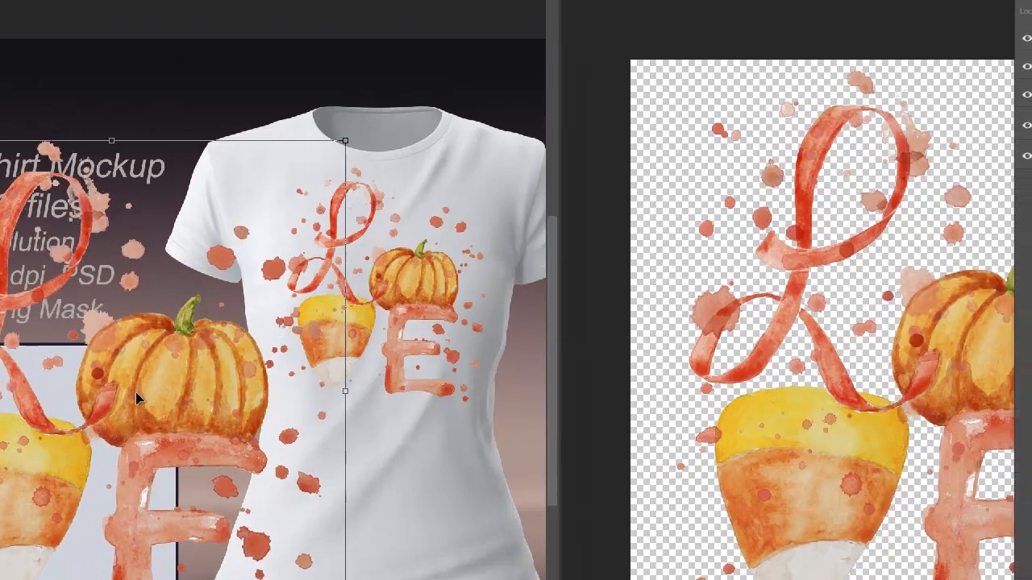
{"action": "left_click_drag", "start_coordinate": [136, 392], "coordinate": [120, 418]}
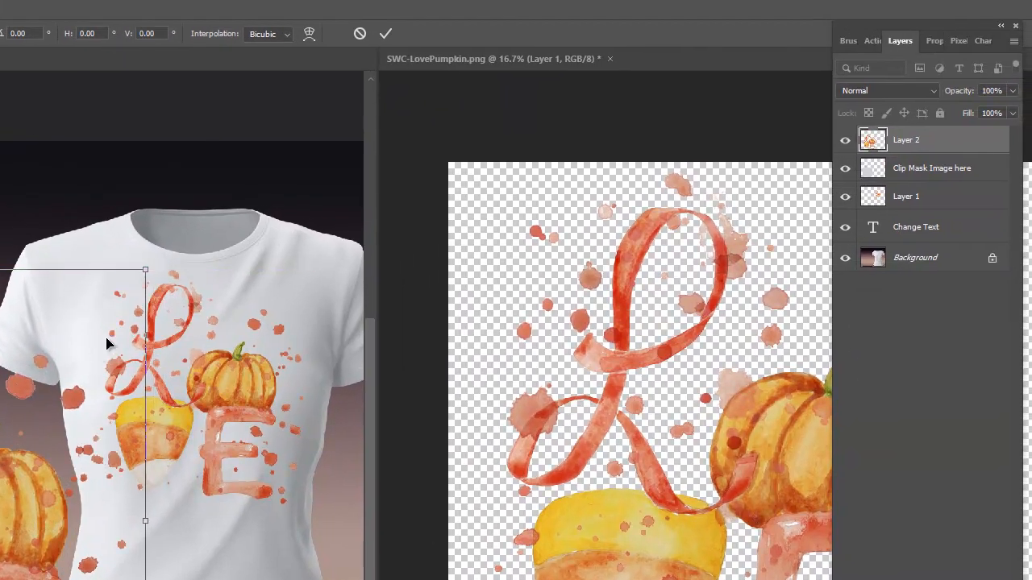
{"action": "left_click_drag", "start_coordinate": [329, 166], "coordinate": [338, 161]}
{"action": "left_click_drag", "start_coordinate": [155, 264], "coordinate": [169, 243]}
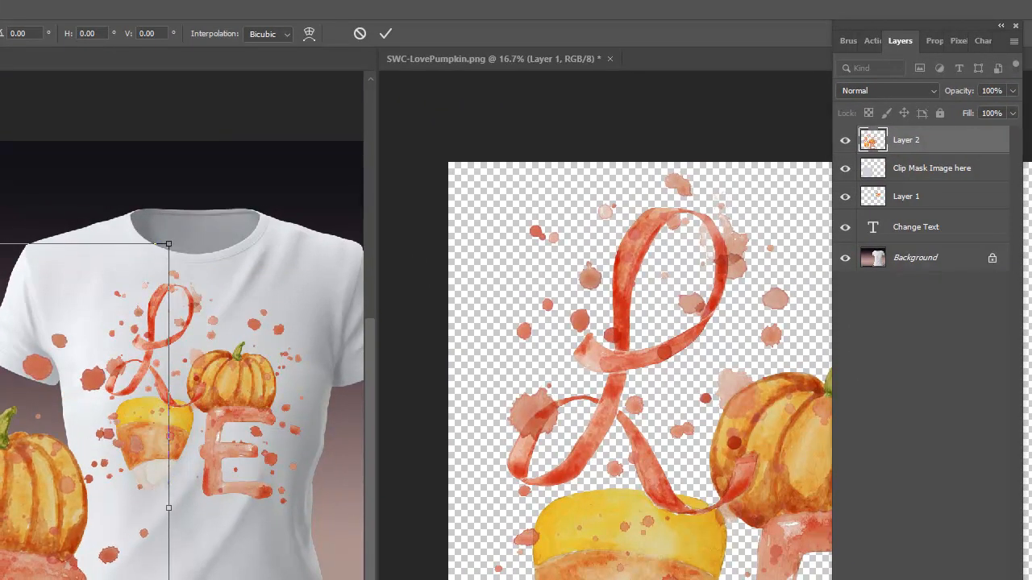
{"action": "left_click_drag", "start_coordinate": [7, 443], "coordinate": [3, 440]}
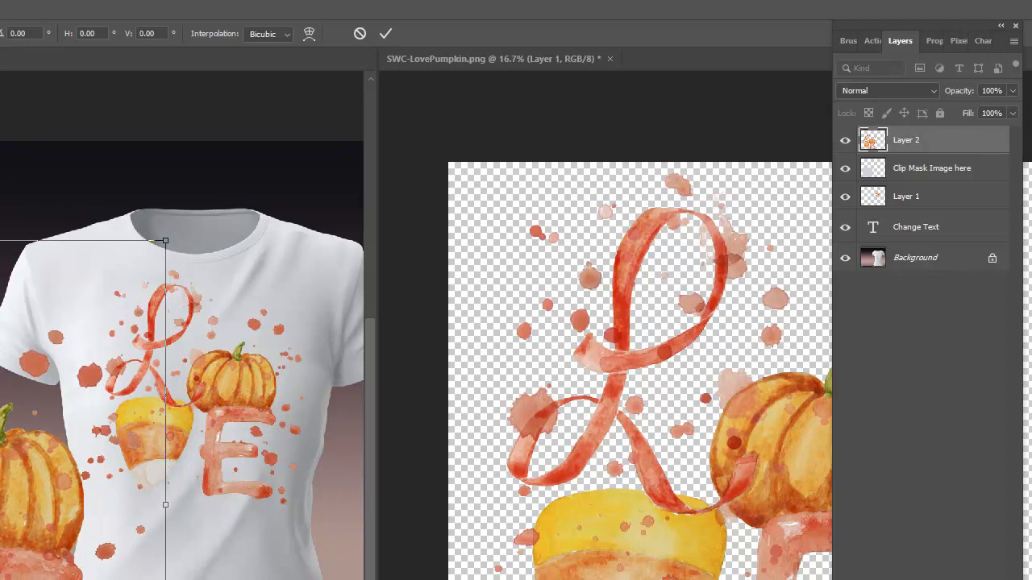
{"action": "left_click", "coordinate": [386, 35]}
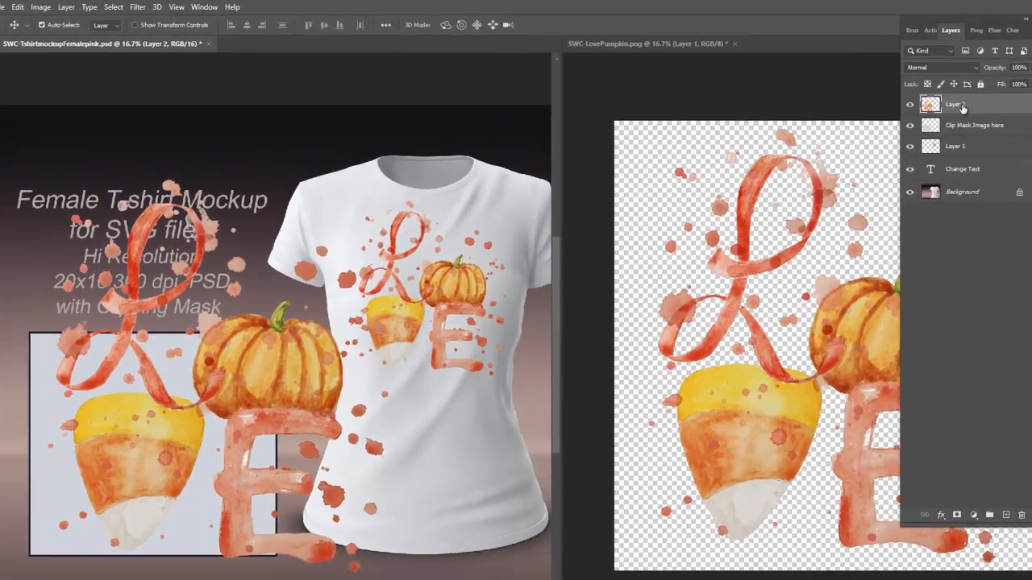
- Create a clipping mask that confines Layer 2 to the square on the Clip Mask Image here layer
{"action": "right_click", "coordinate": [914, 143]}
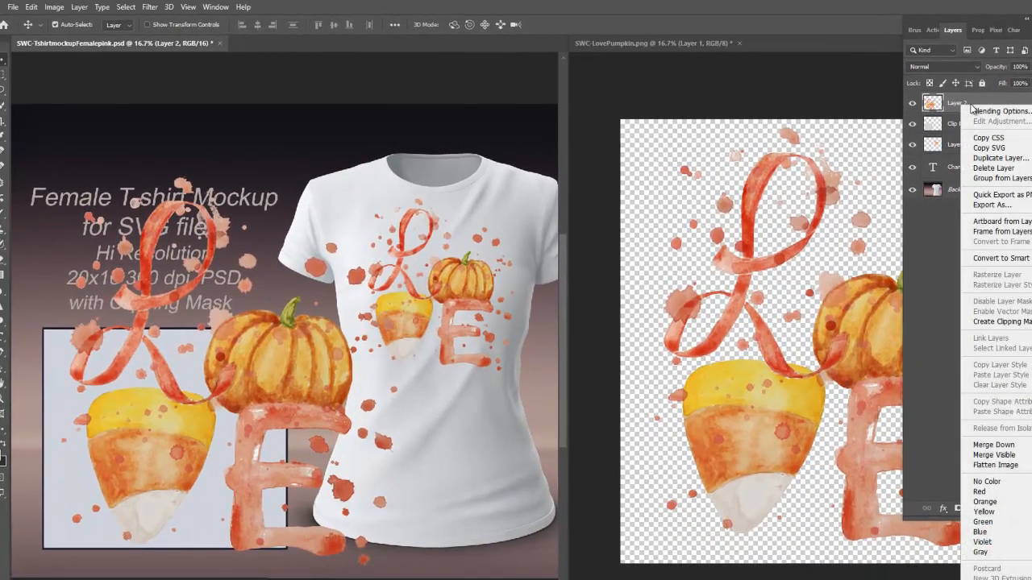
{"action": "left_click", "coordinate": [1008, 325]}
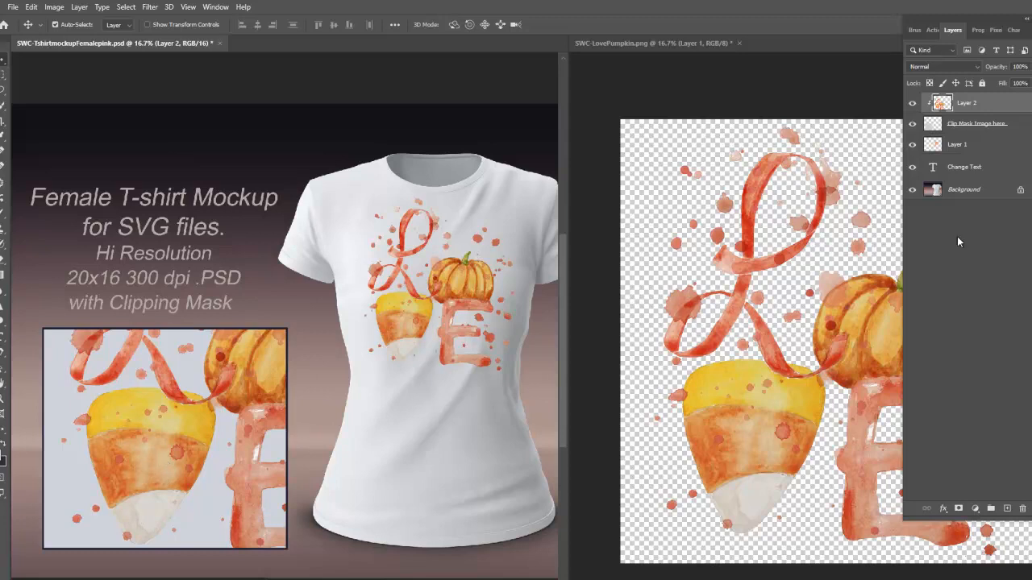
- Darken the square on the Clip Mask Image here layer to a dark slate grey with an image adjustment
{"action": "left_click", "coordinate": [934, 127]}
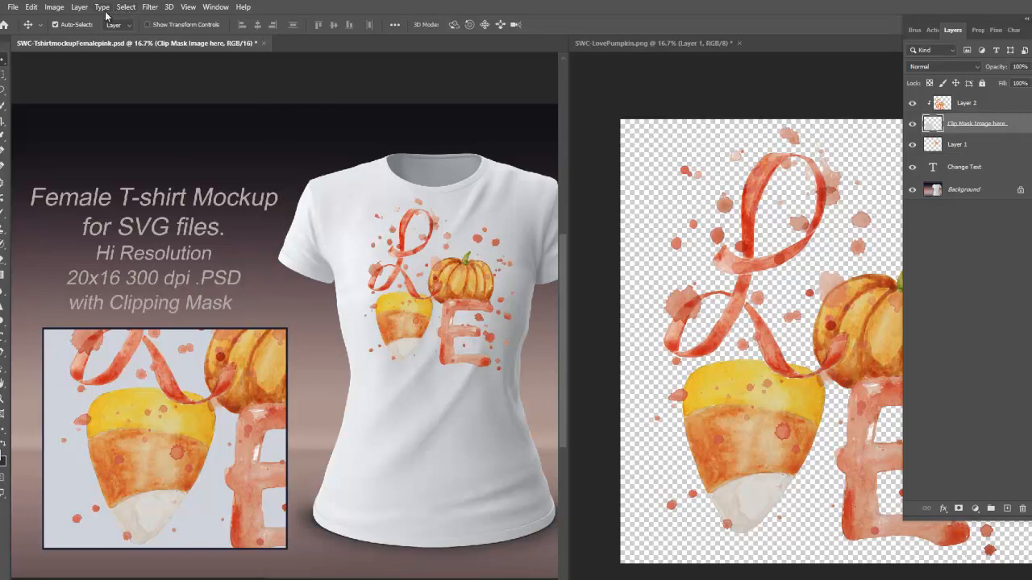
{"action": "left_click", "coordinate": [54, 8]}
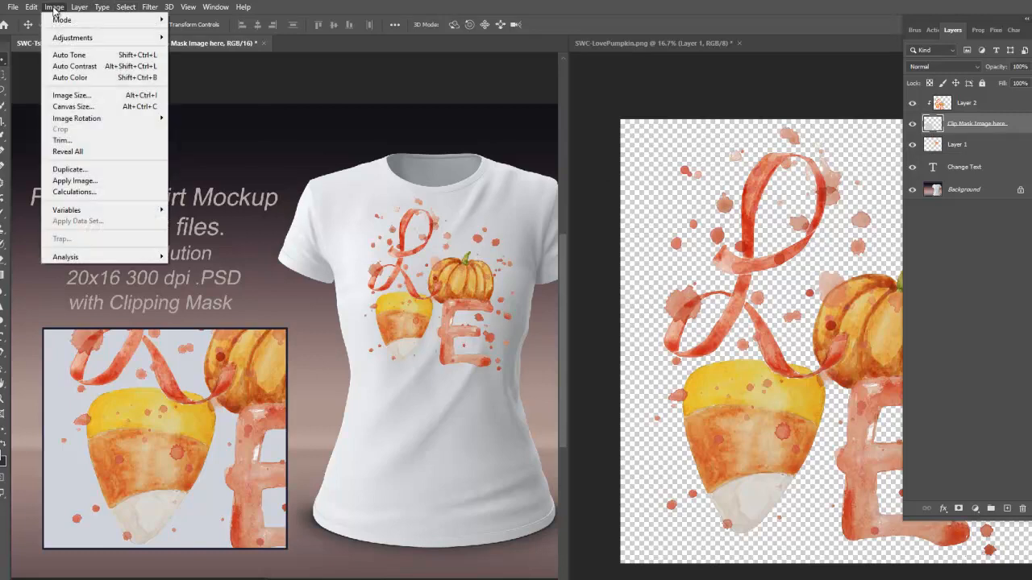
{"action": "mouse_move", "coordinate": [95, 41]}
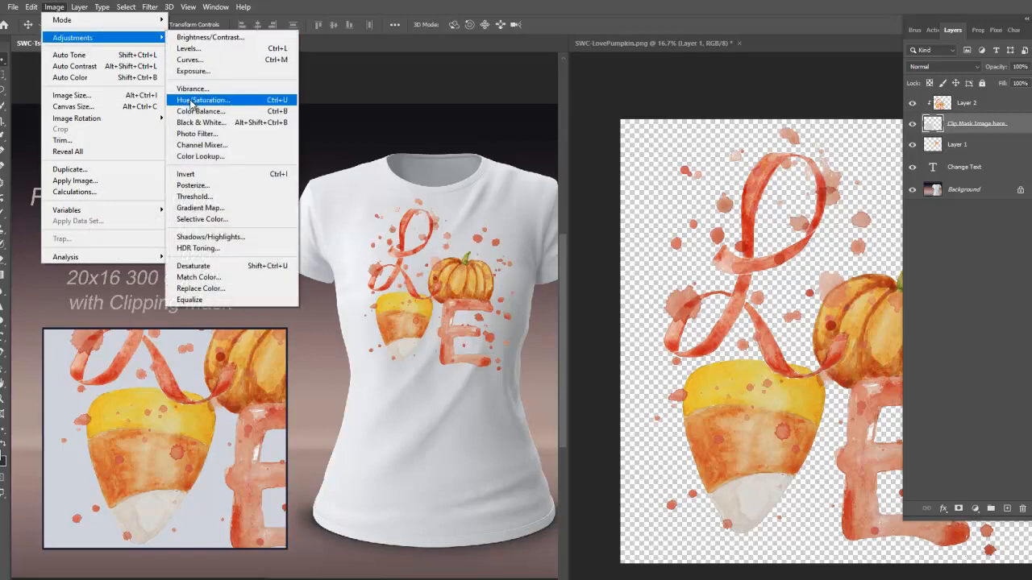
{"action": "left_click", "coordinate": [190, 41]}
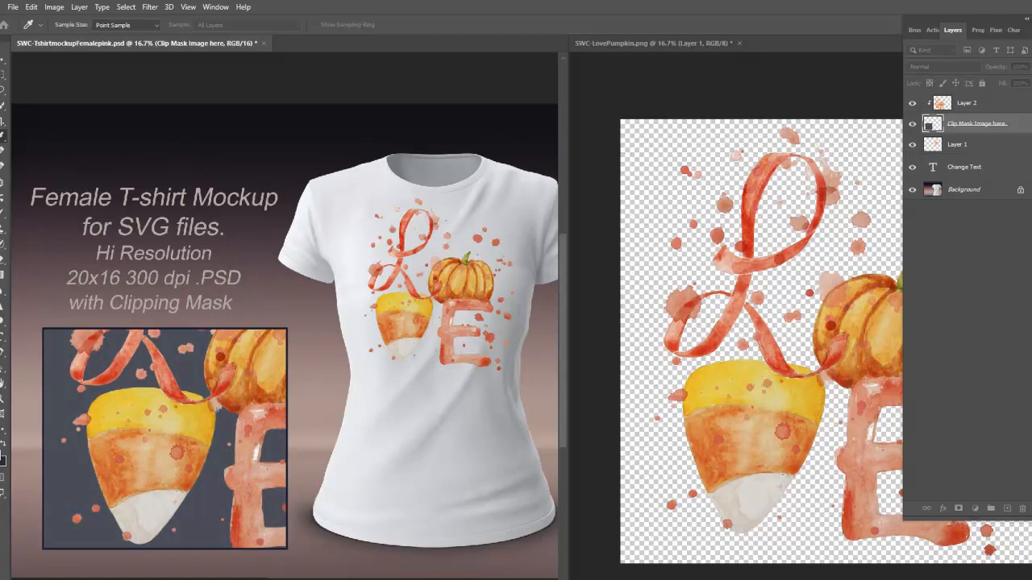
{"action": "key", "text": "Return"}
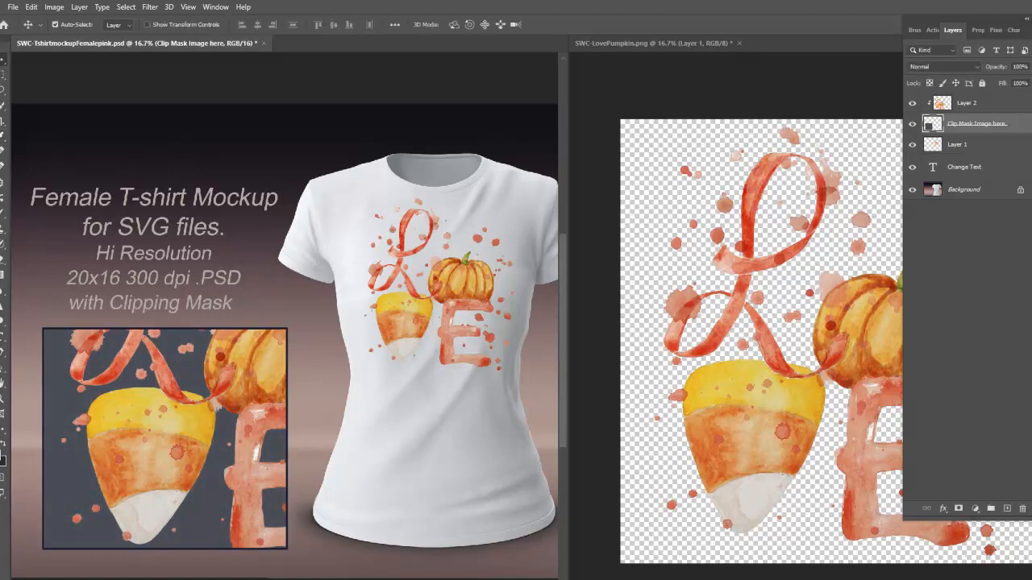